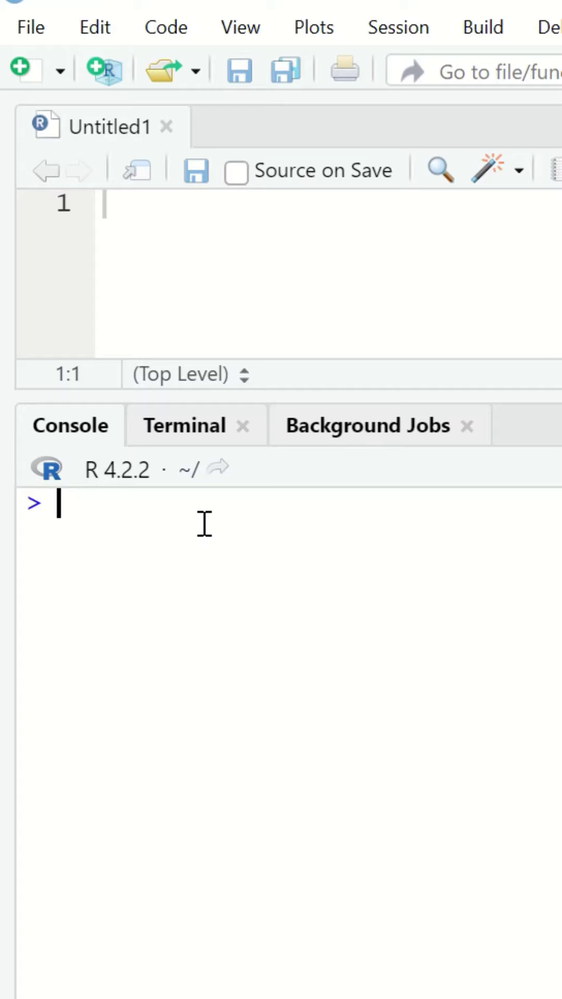
text(x)
text( <- )
text(c)
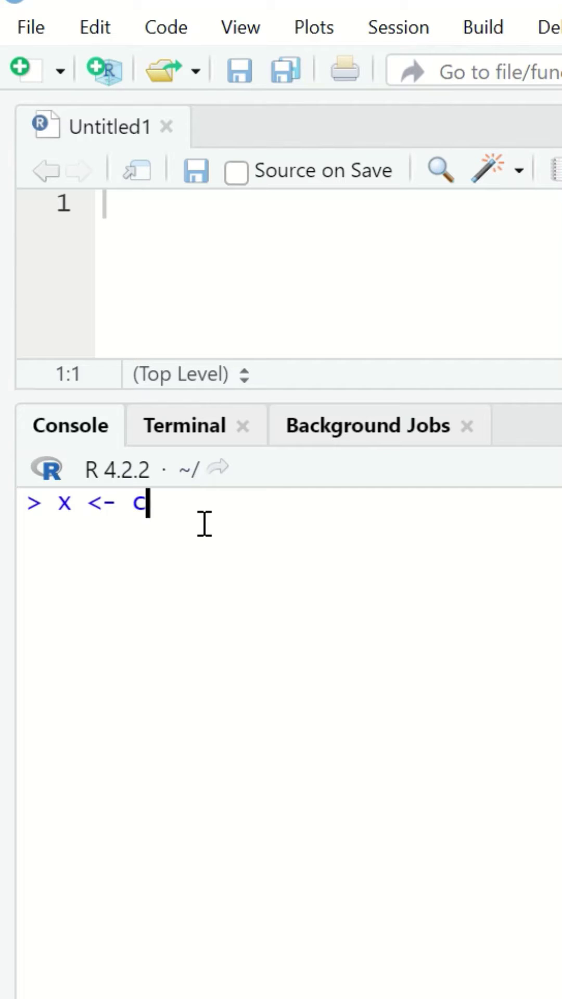
text(()
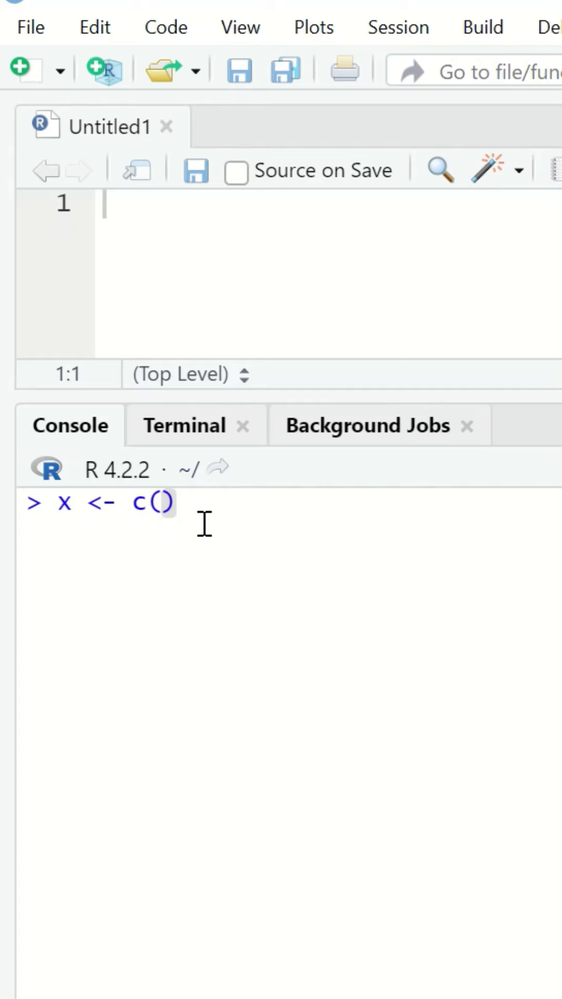
text(8)
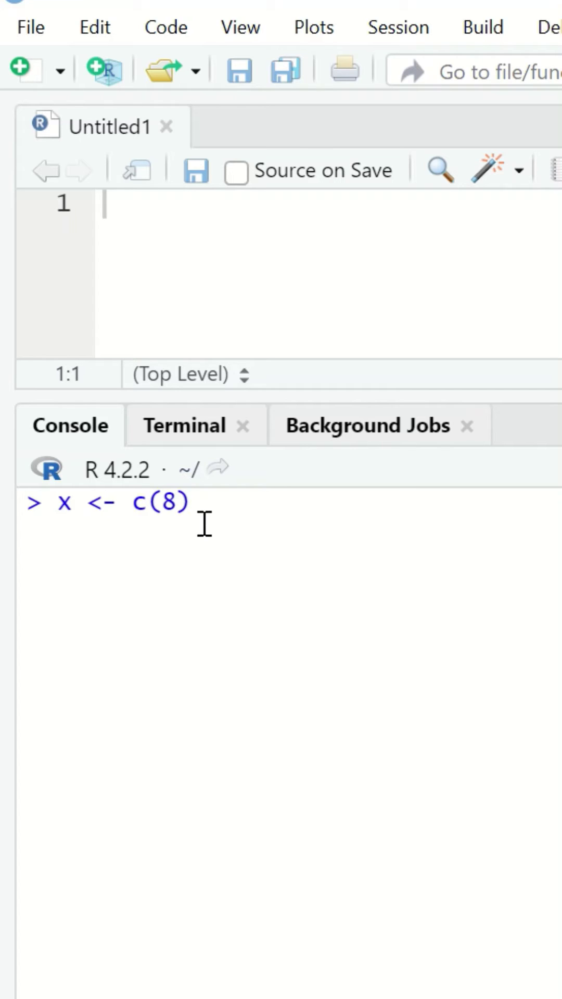
text(,9,)
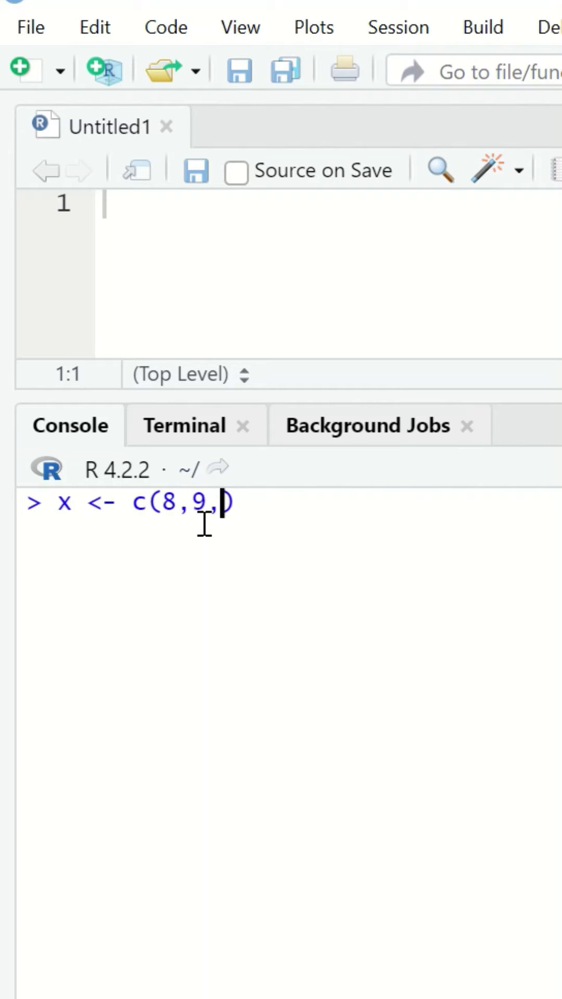
text(27,)
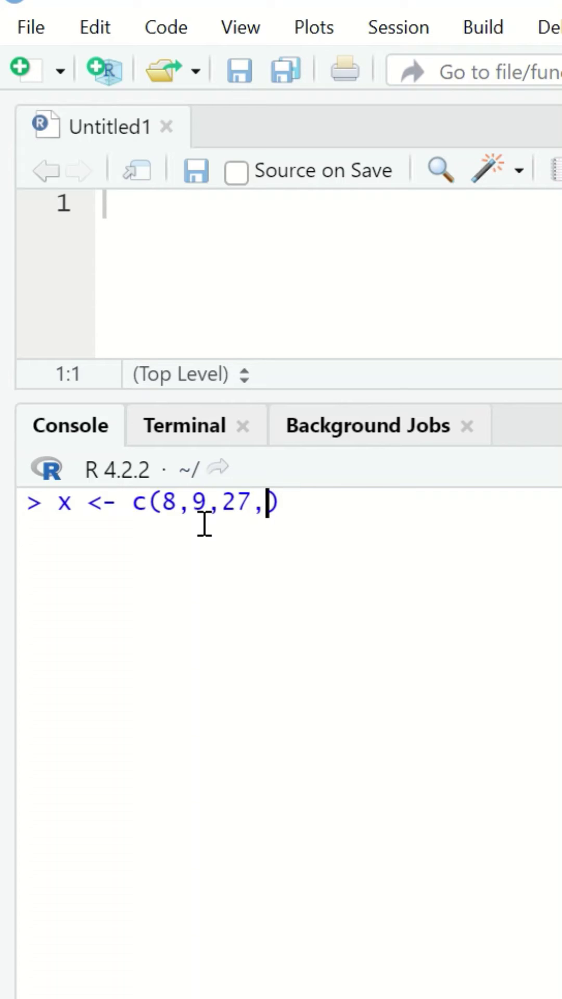
text(64)
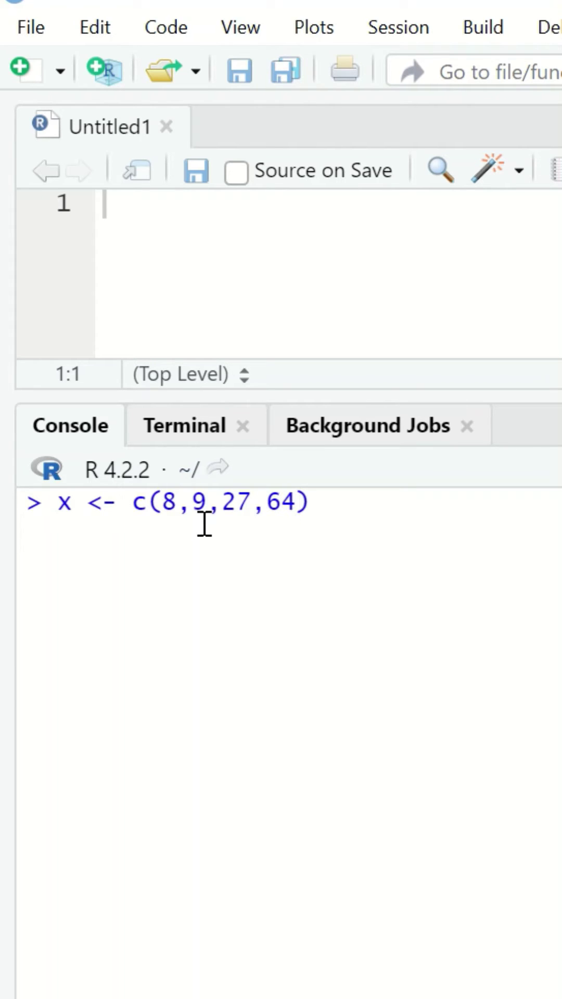
- Run x <- c(8,9,27,64) and print x to show 8 9 27 64
key(Return)
text(x)
key(Return)
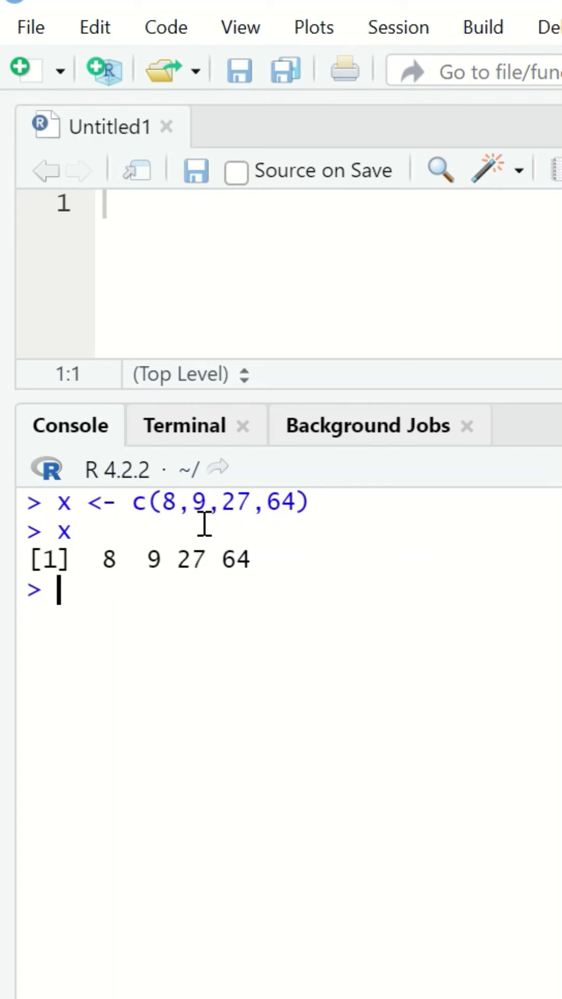
text(x)
text(^)
text(()
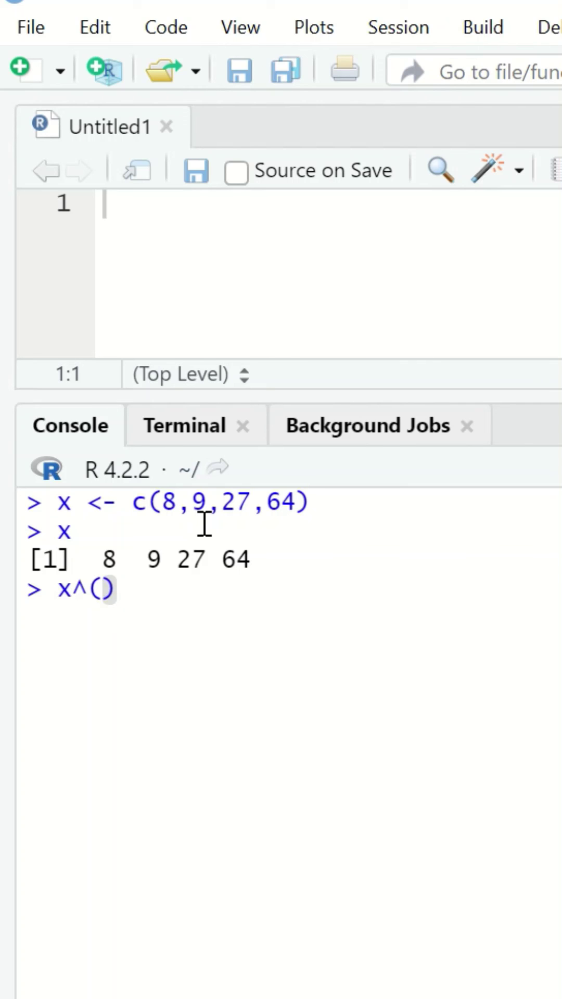
text(1/3)
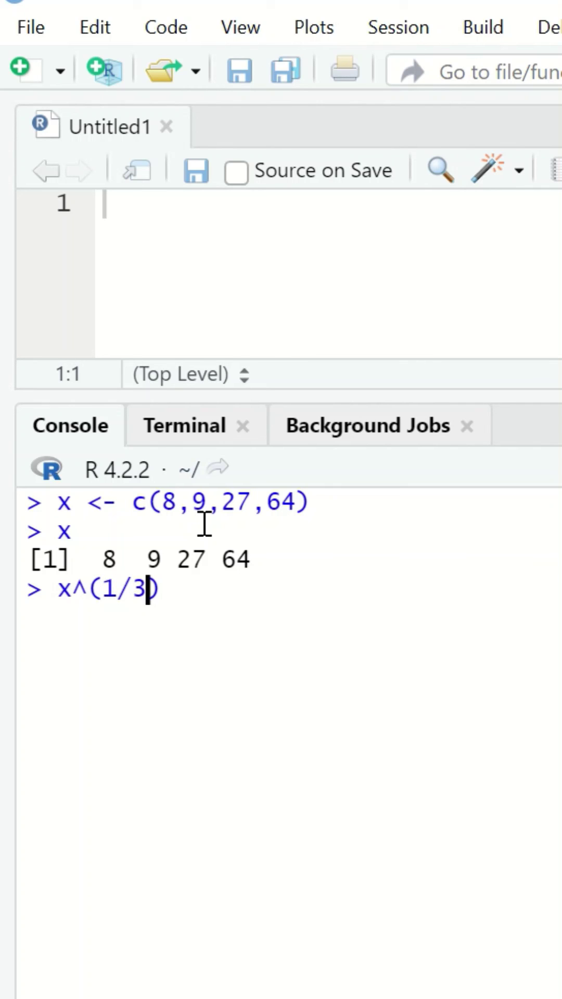
text())
- Run x^(1/3) to get cube roots 2.000000, 2.080084, 3.000000, 4.000000
key(Return)
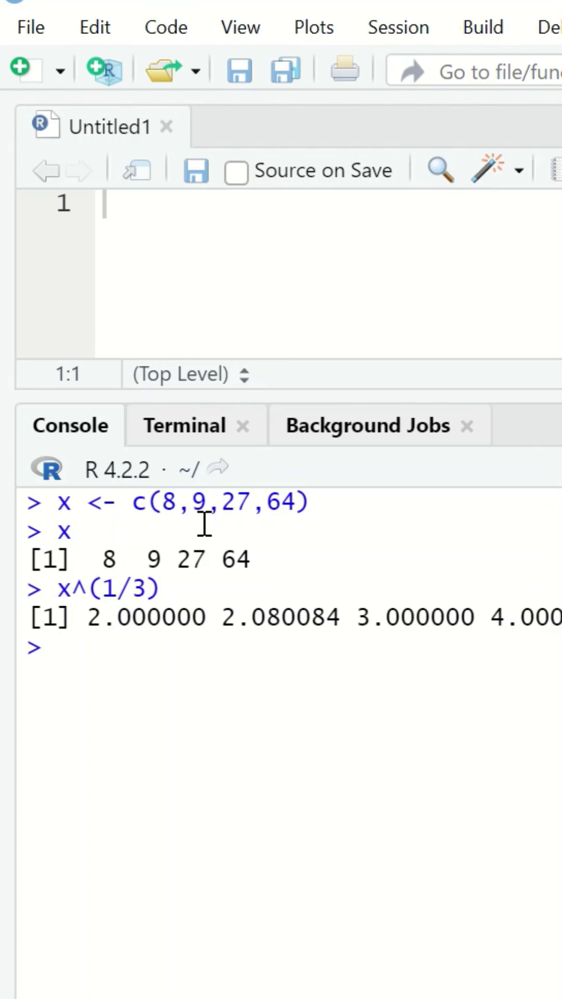